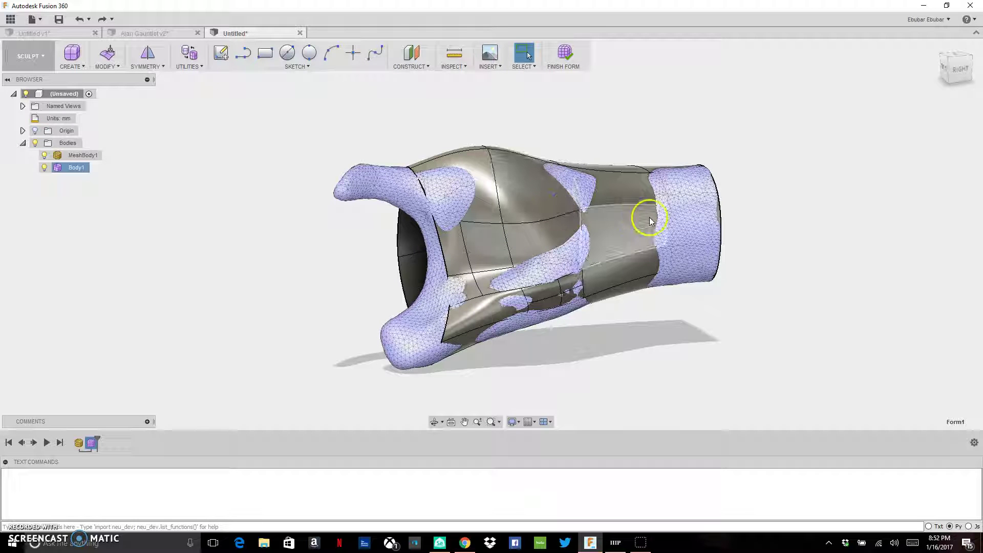
Hide MeshBody1 so only the gauntlet T-spline shell remains visible.
left_click(649, 221)
left_click(527, 193)
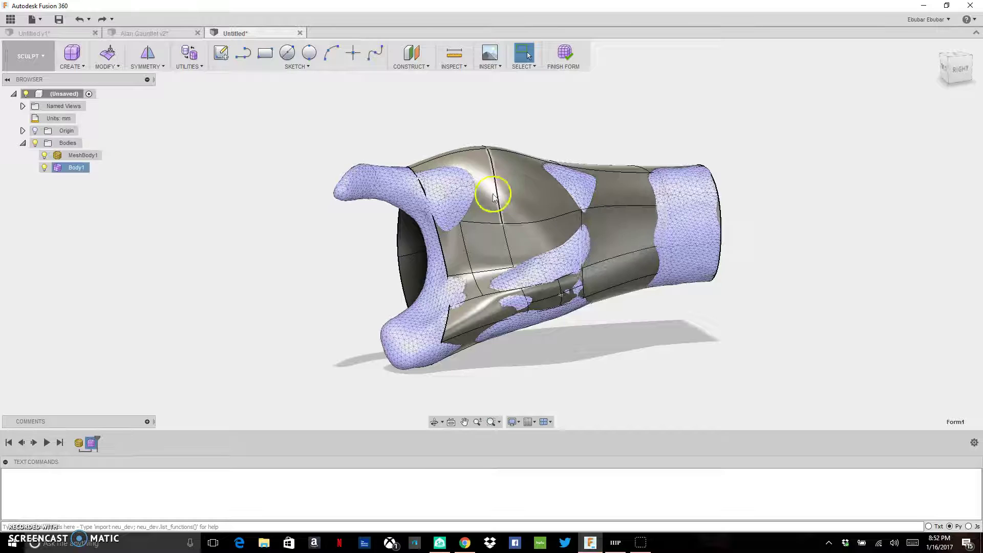
left_click(457, 193)
left_click(480, 156)
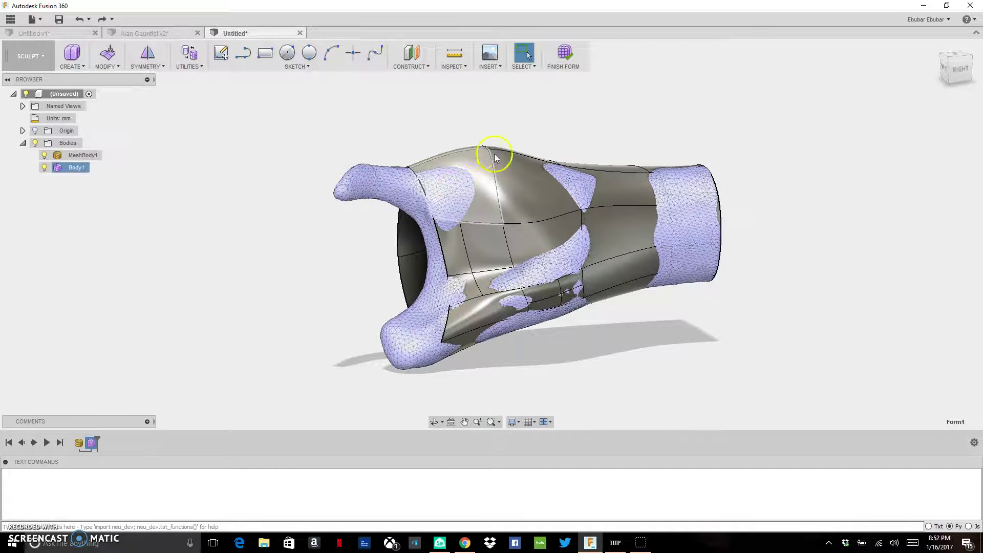
left_click(516, 165)
left_click(53, 156)
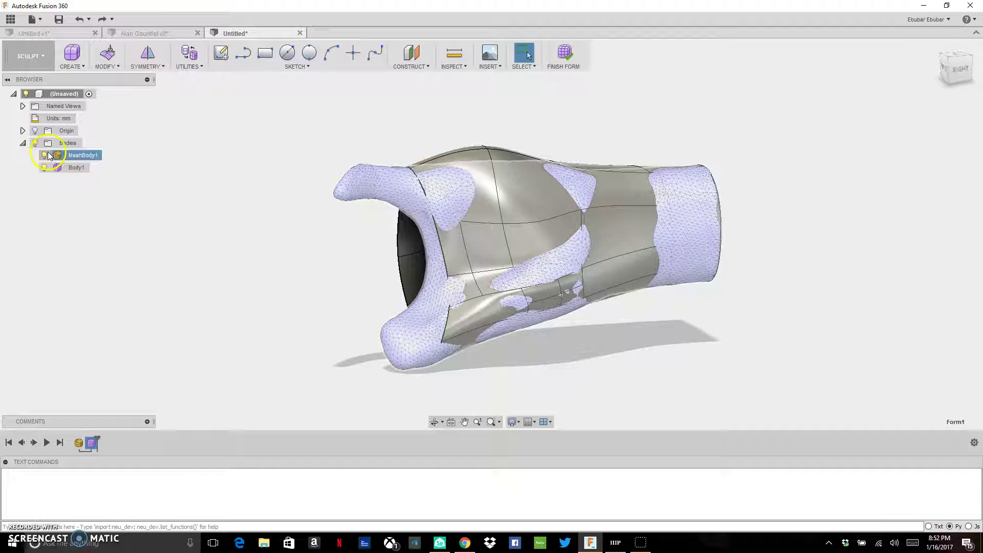
left_click(45, 155)
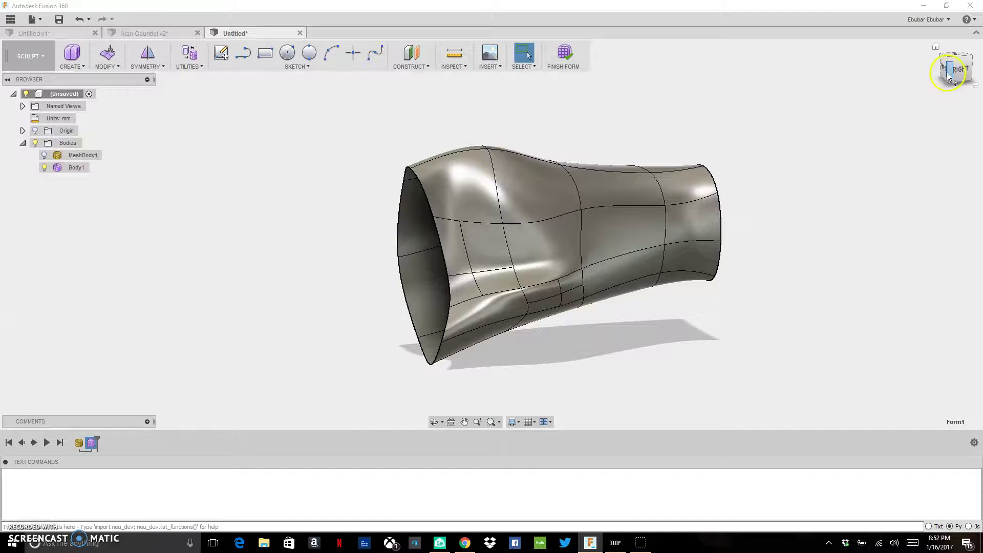
Orbit the shell from the front to an oblique left-front angle and back to inspect it.
left_click(967, 69)
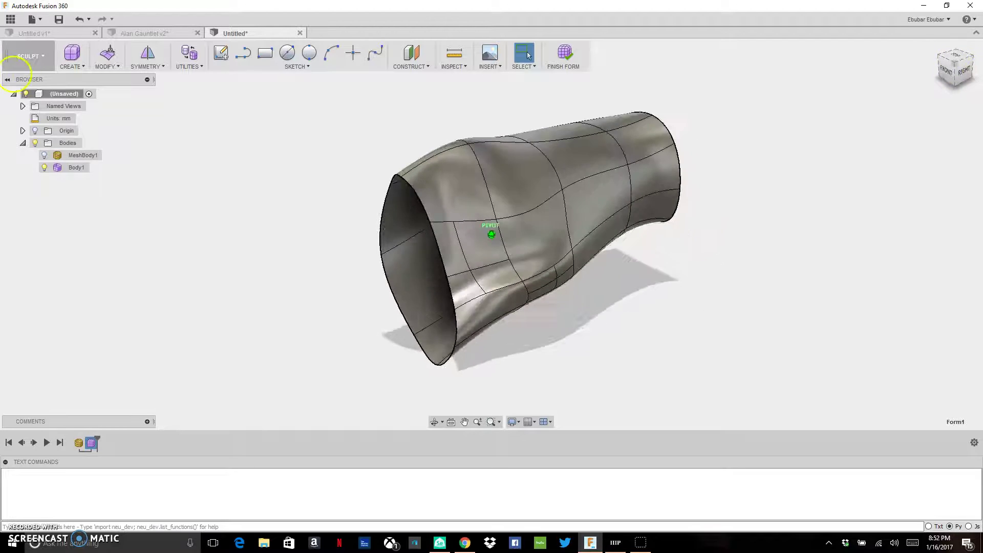
mouse_move(91, 55)
middle_mouse_down("shift")
mouse_move(145, 51)
mouse_move(105, 48)
mouse_move(87, 59)
mouse_move(33, 49)
mouse_move(978, 52)
mouse_move(963, 71)
mouse_move(942, 74)
middle_mouse_up("shift")
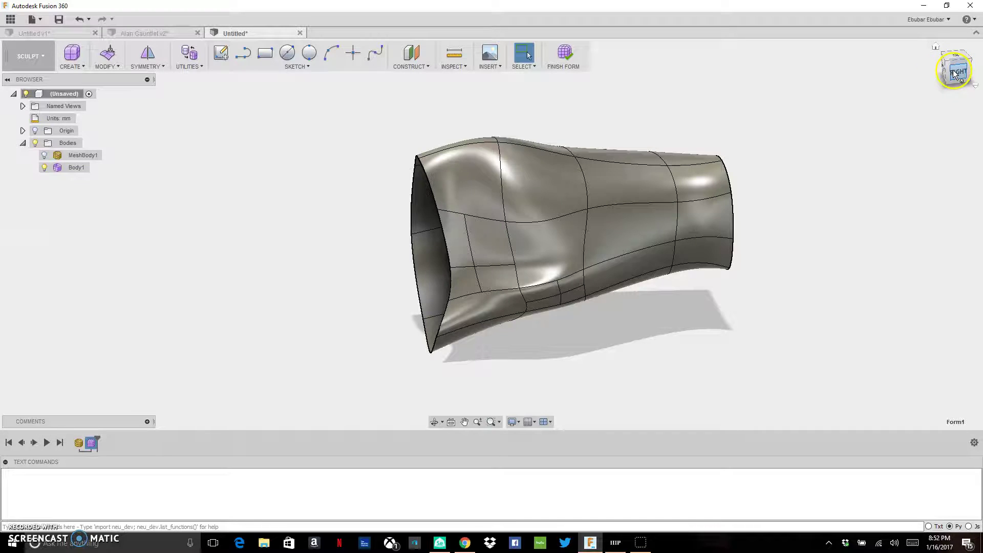
mouse_move(958, 74)
middle_mouse_down("shift")
mouse_move(976, 72)
mouse_move(8, 64)
mouse_move(975, 64)
mouse_move(33, 59)
mouse_move(226, 54)
middle_mouse_up("shift")
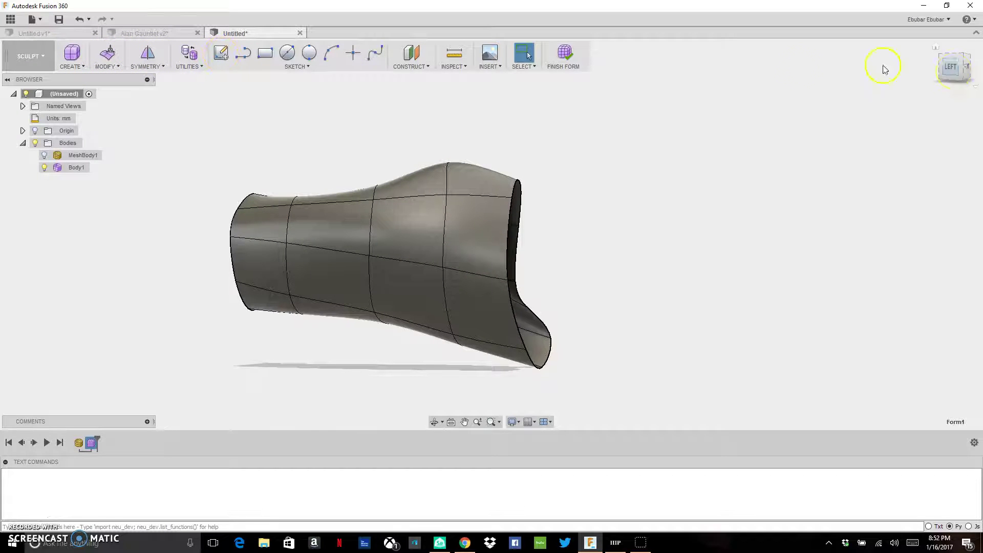
Thicken Body1 by 1 mm with Sharp thickness along its normal, then inspect the rim.
left_click(105, 68)
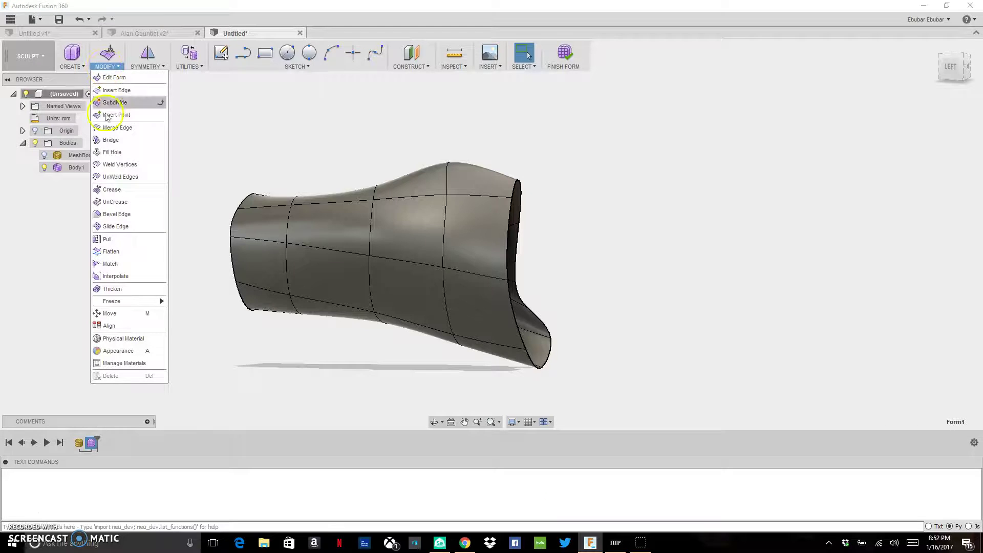
left_click(117, 290)
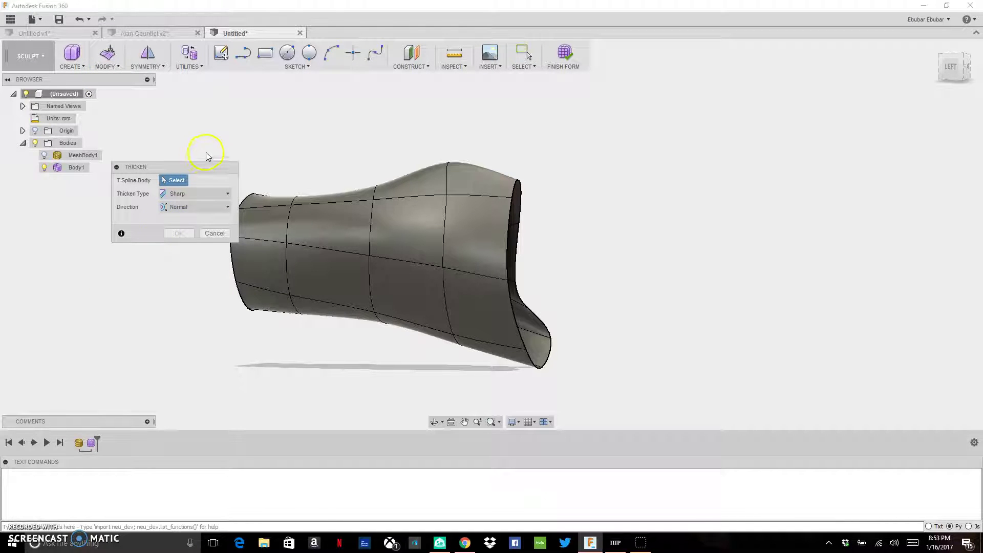
left_click_drag(207, 166, 151, 211)
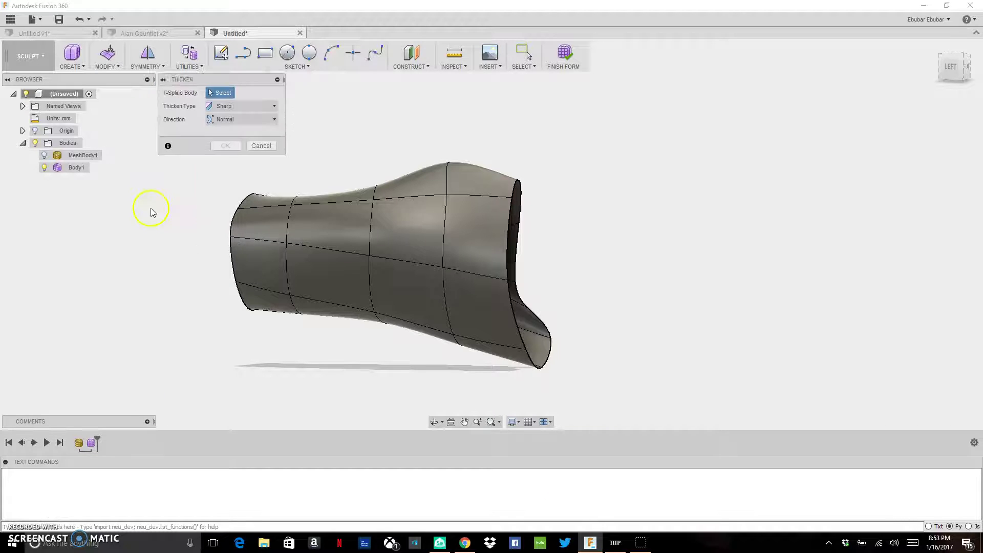
left_click(405, 229)
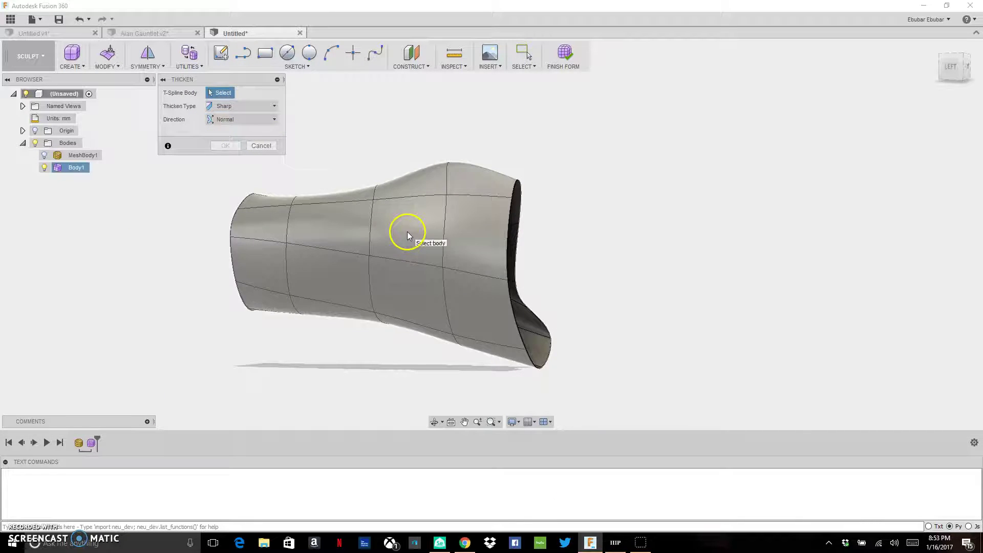
left_click(217, 108)
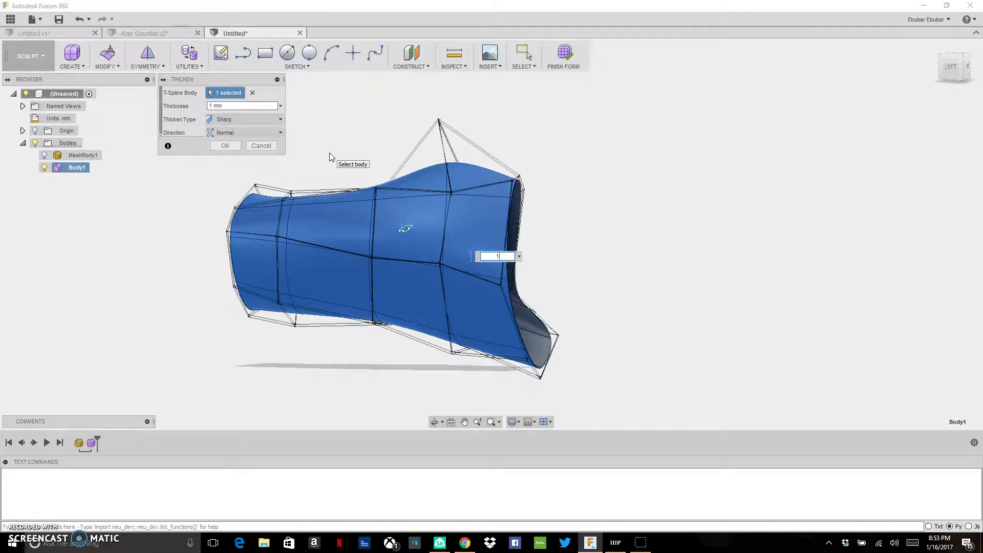
left_click(946, 68)
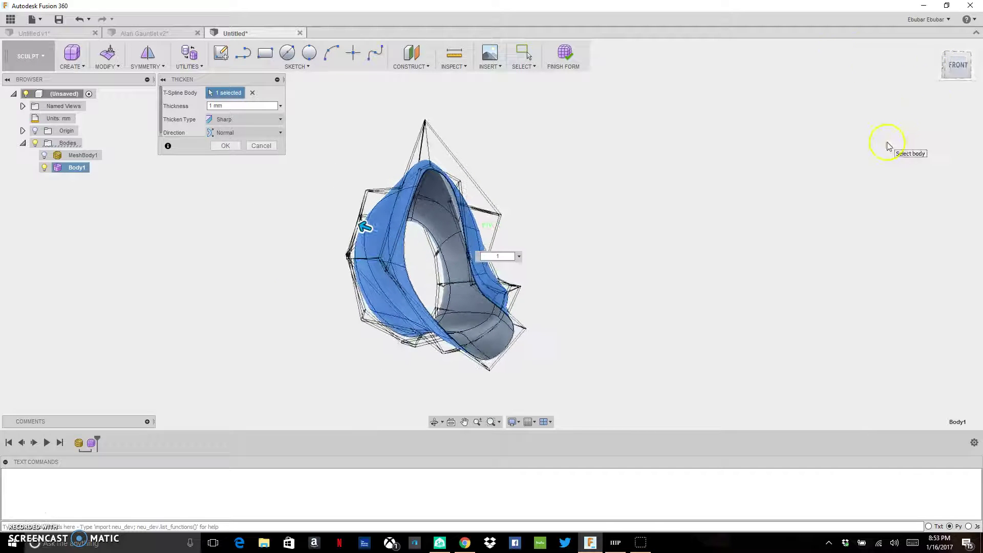
key("Return")
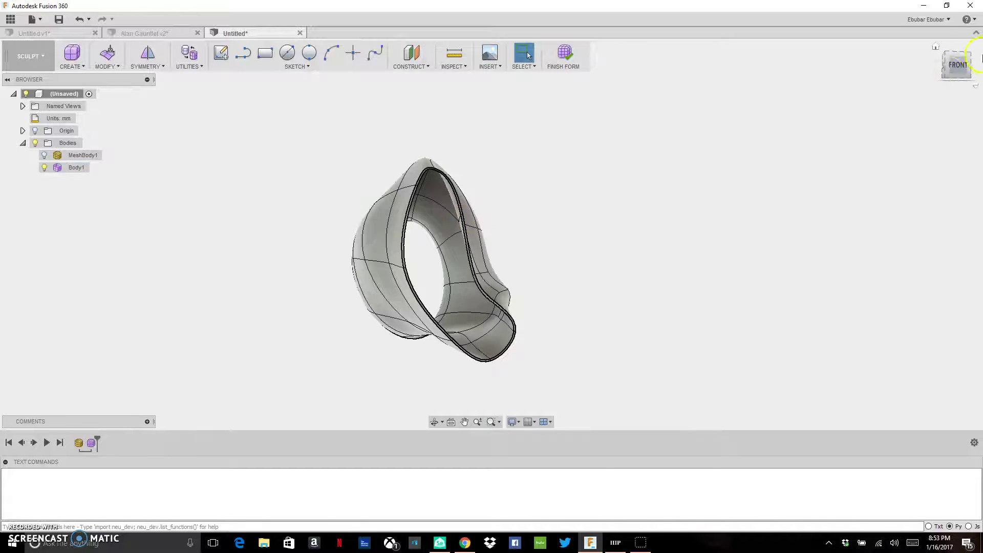
mouse_move(967, 67)
left_mouse_down()
mouse_move(924, 73)
mouse_move(932, 73)
left_mouse_up()
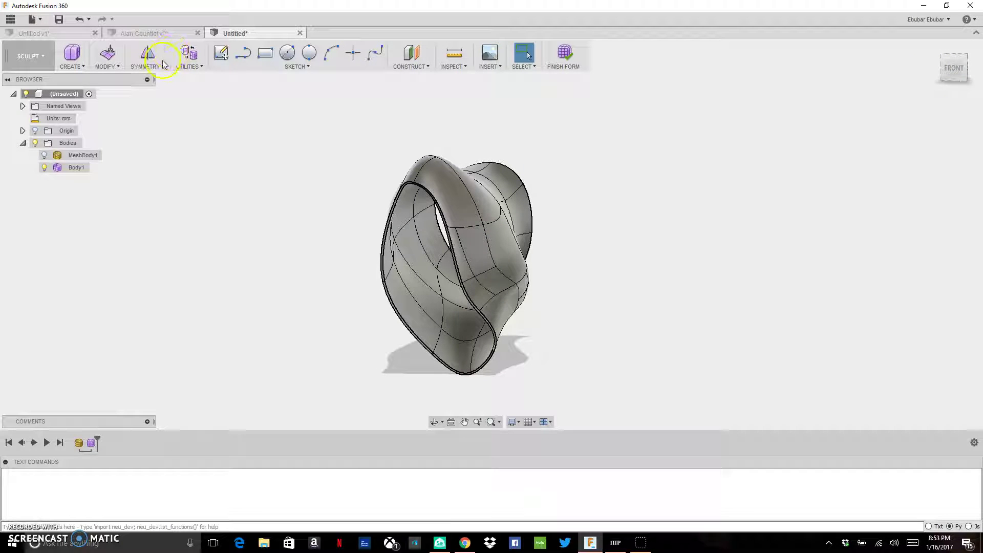
Undo the 1 mm thickening and re-thicken the gauntlet shell at 4 mm, then inspect the rim.
left_click(75, 20)
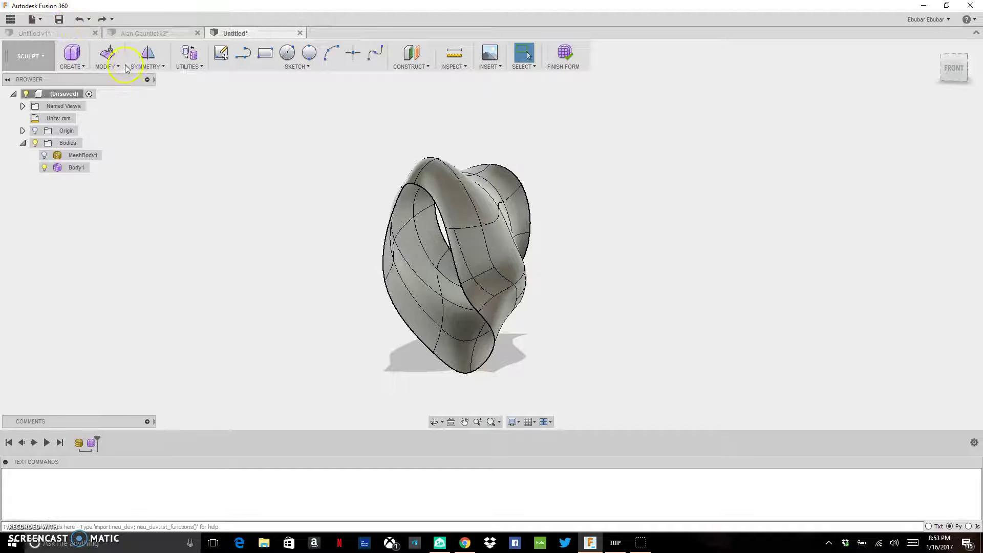
left_click(107, 64)
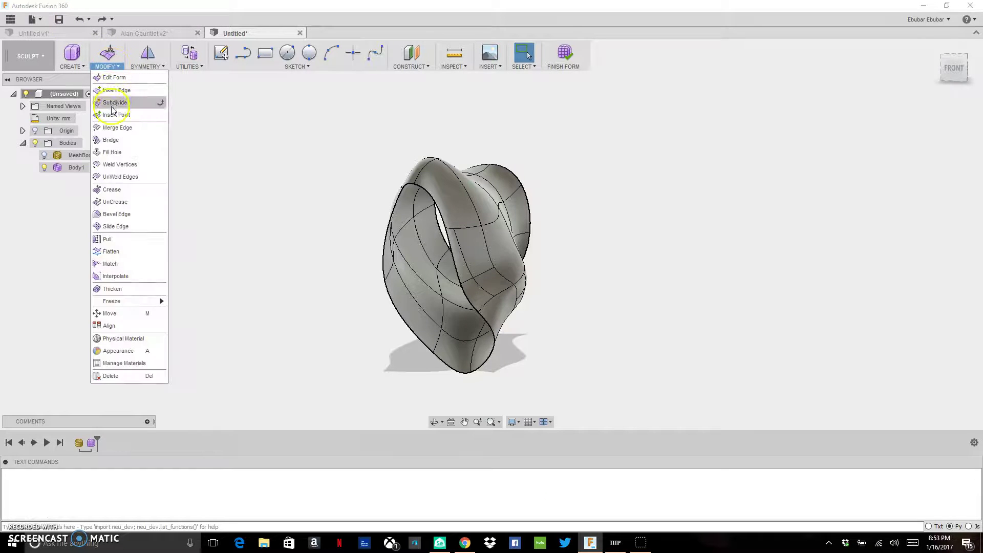
left_click(129, 290)
left_click(494, 236)
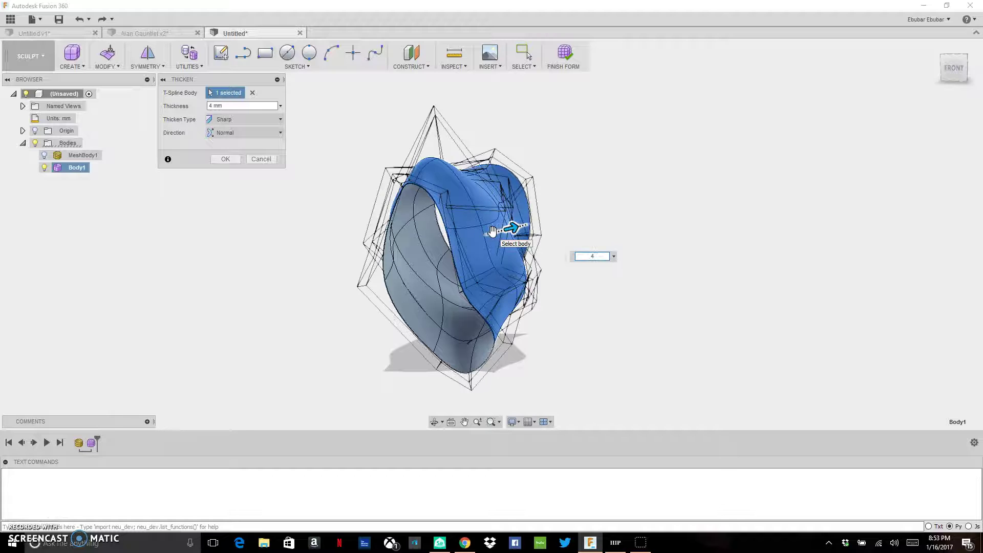
key("Return")
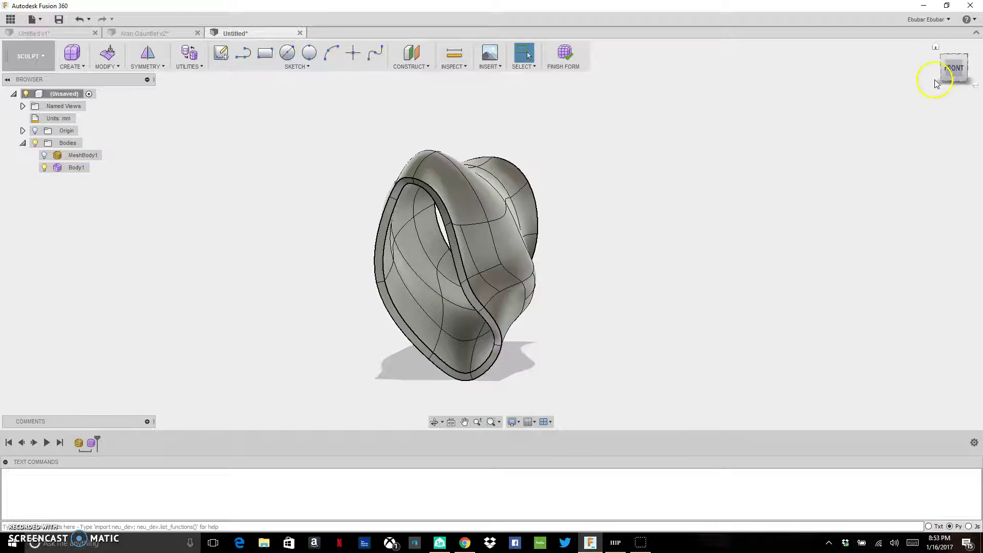
mouse_move(948, 75)
left_mouse_down()
mouse_move(976, 68)
mouse_move(812, 84)
left_mouse_up()
Finish the sculpted form, select Body1 in the Model workspace, and orbit to check its wall thickness.
left_click(956, 75)
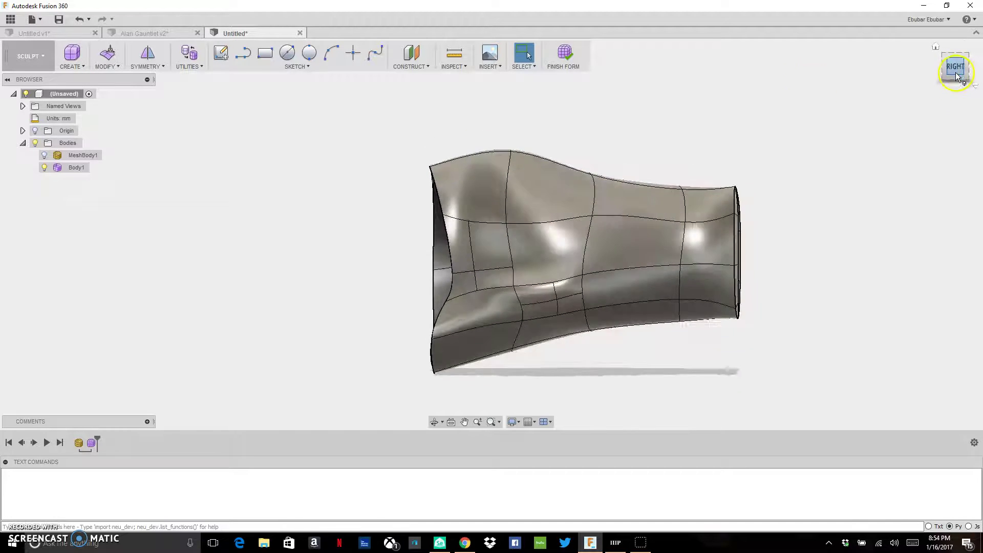
left_click(563, 53)
left_click(601, 202)
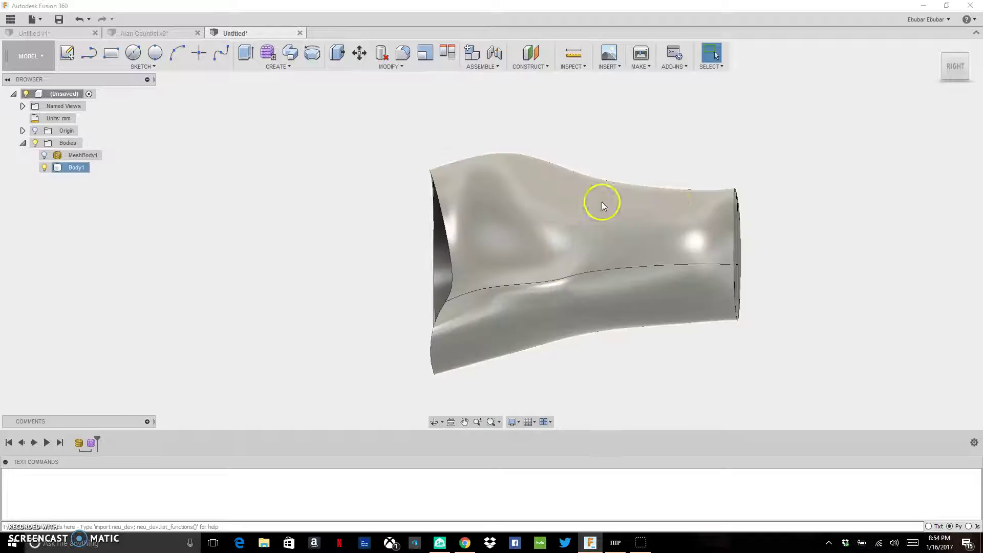
left_click(957, 67)
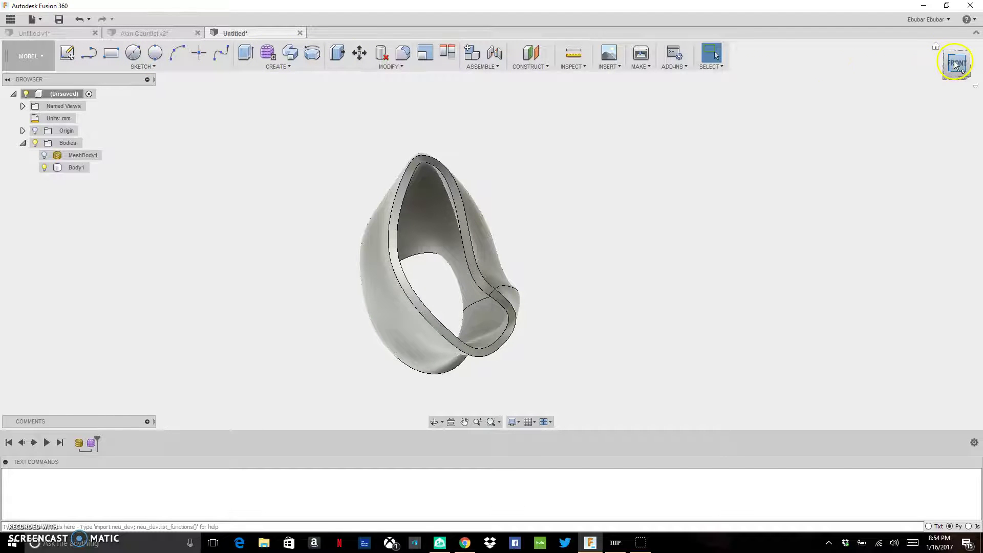
left_click_drag(957, 64, 863, 79)
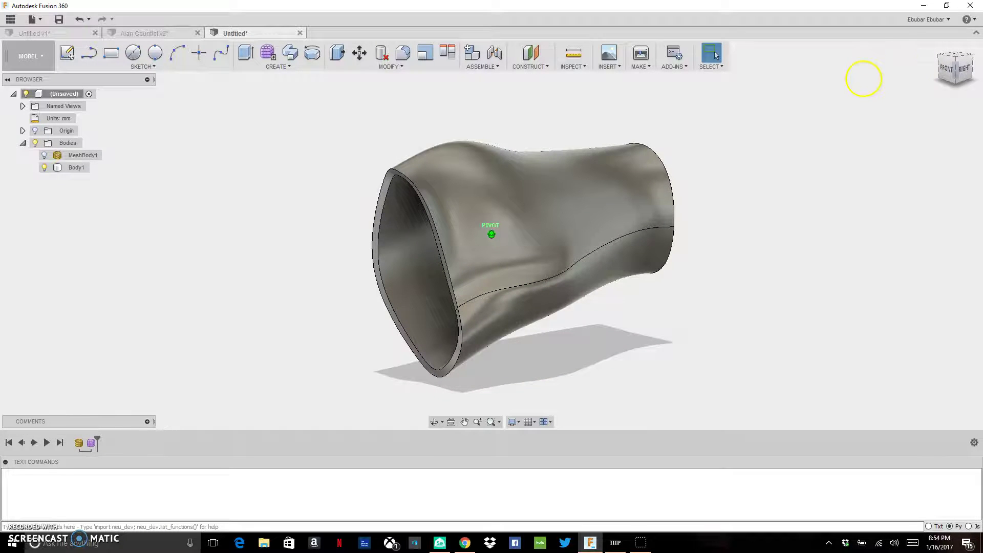
Toggle the hand mesh off and on, view from behind, and select the gauntlet's outer face.
left_click(45, 155)
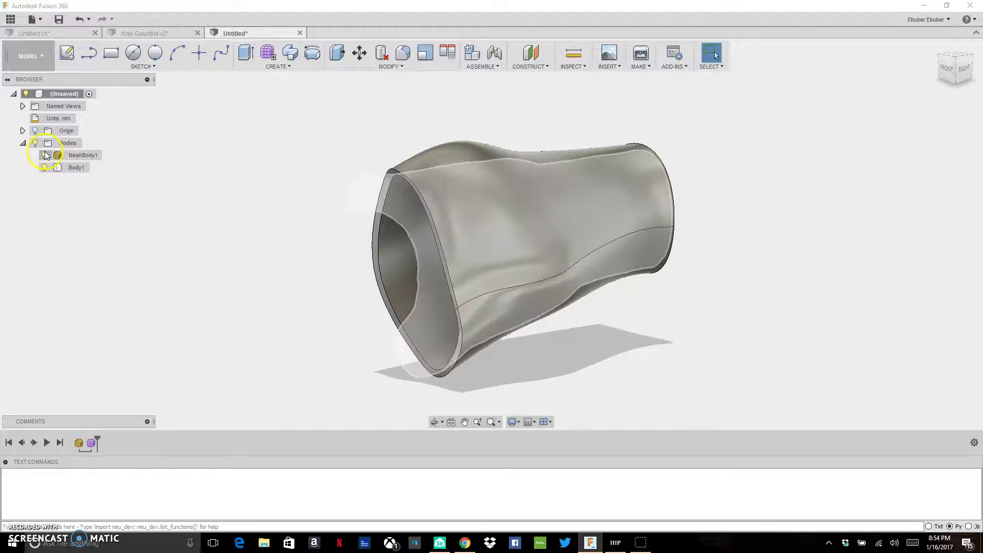
left_click(45, 155)
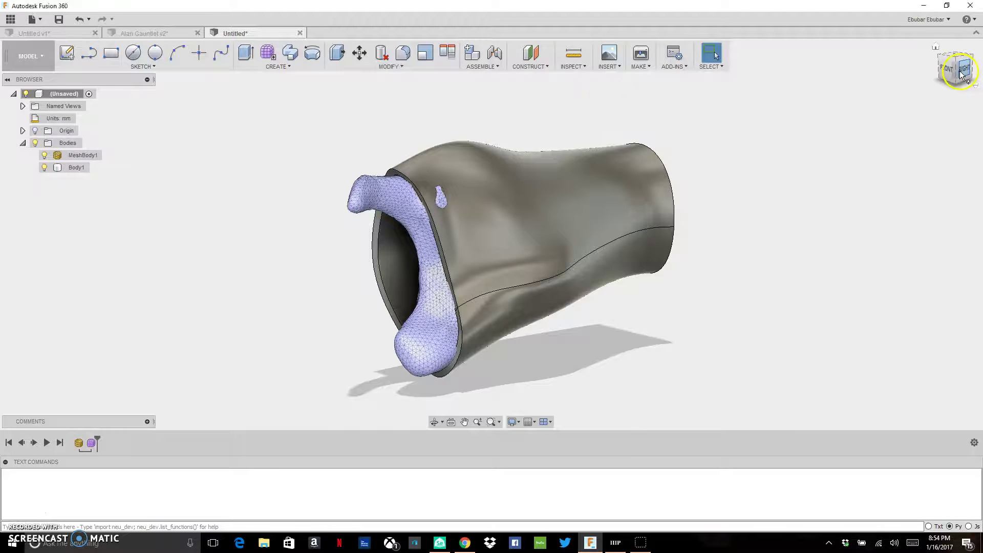
mouse_move(960, 75)
left_mouse_down()
mouse_move(888, 87)
mouse_move(744, 87)
mouse_move(736, 56)
mouse_move(757, 44)
mouse_move(824, 44)
mouse_move(939, 48)
mouse_move(13, 54)
mouse_move(48, 51)
mouse_move(36, 46)
mouse_move(9, 59)
mouse_move(962, 57)
mouse_move(640, 66)
mouse_move(476, 204)
left_mouse_up()
left_click(470, 215)
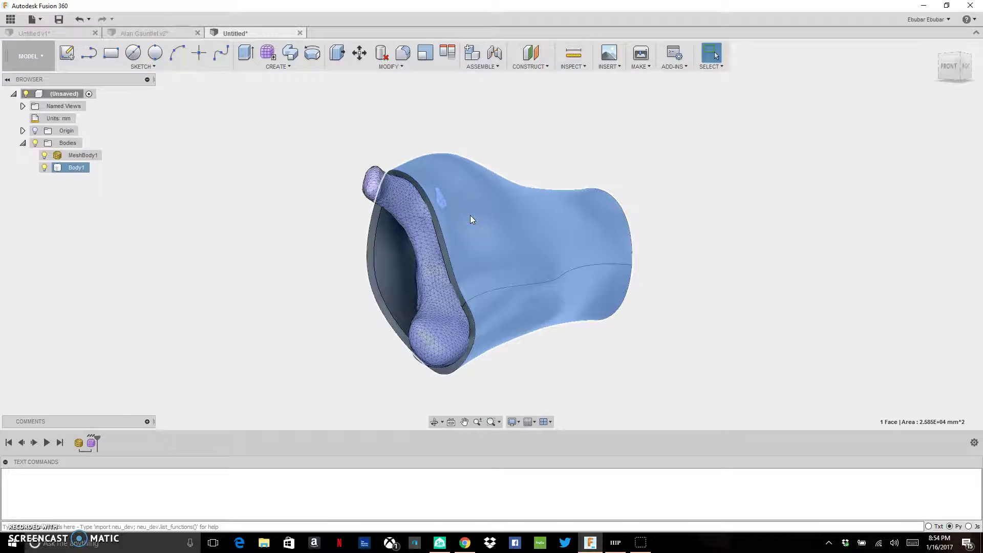
Scale Body1 uniformly by 1.1, then orbit to check its fit around the hand mesh.
left_click(425, 52)
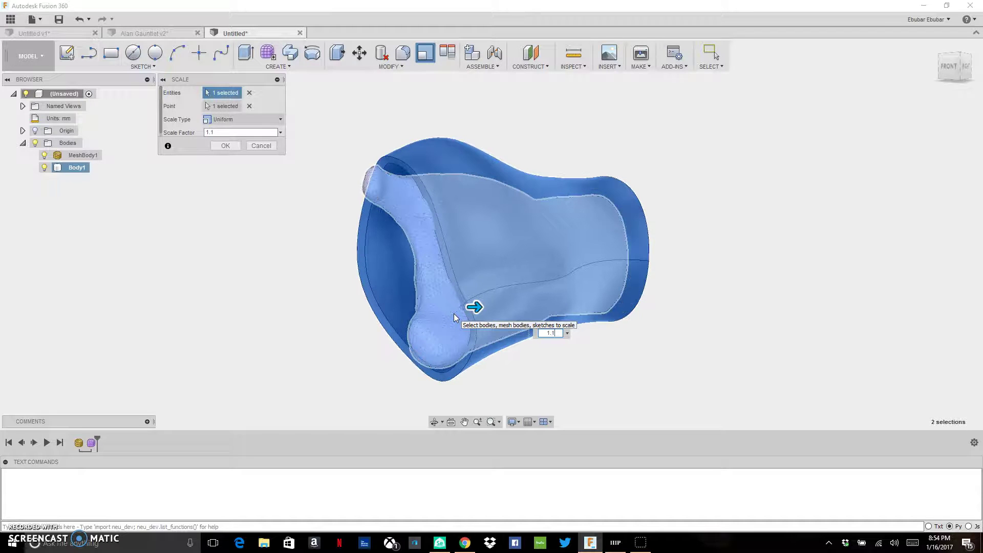
key("Return")
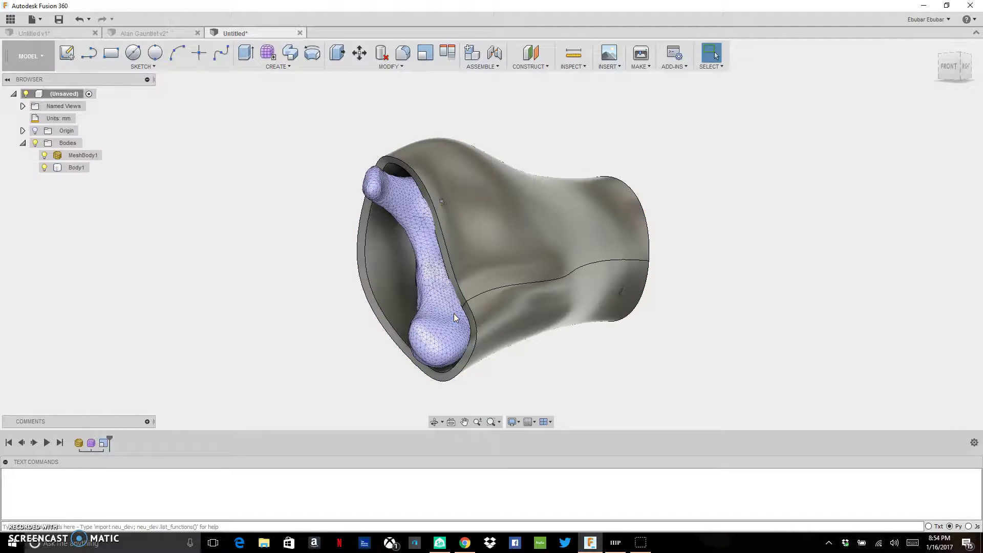
left_click(950, 65)
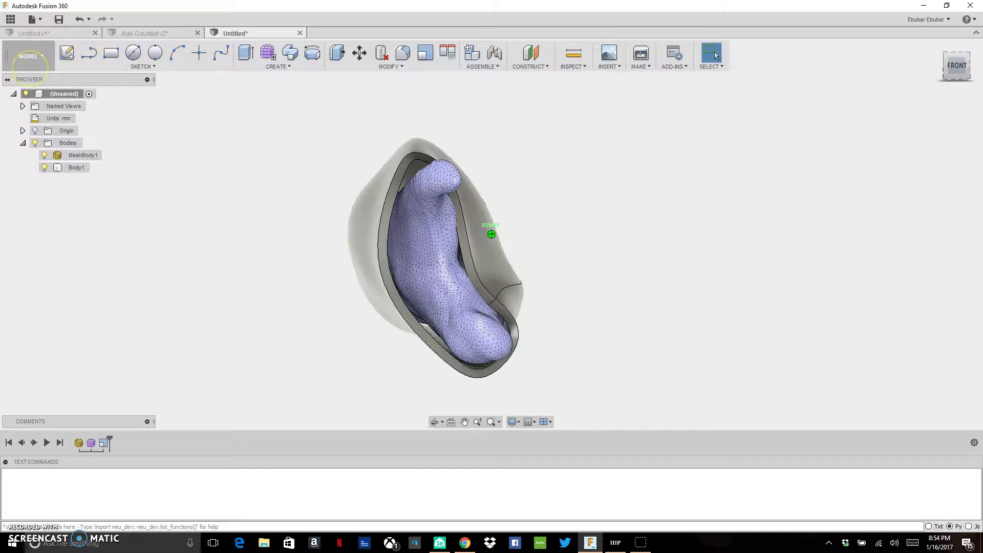
middle_click_drag(440, 256, 440, 226, "shift")
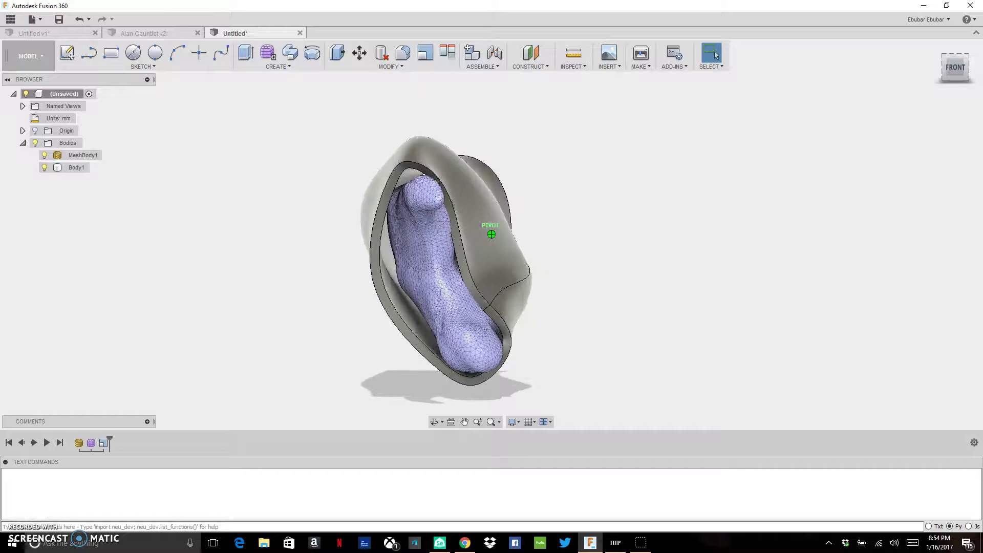
mouse_move(15, 63)
middle_mouse_down("shift")
mouse_move(41, 59)
mouse_move(25, 67)
middle_mouse_up("shift")
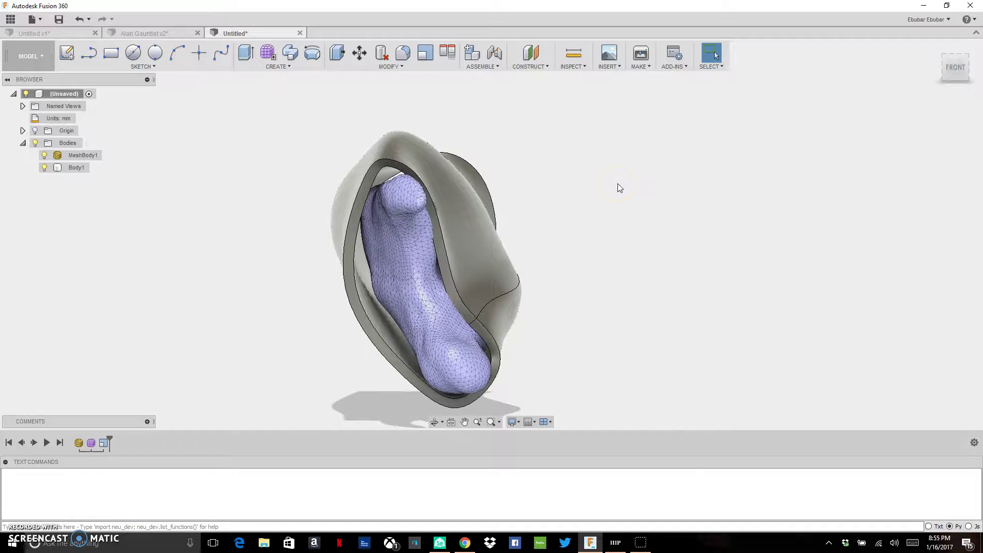
scroll(618, 183, "up", 2)
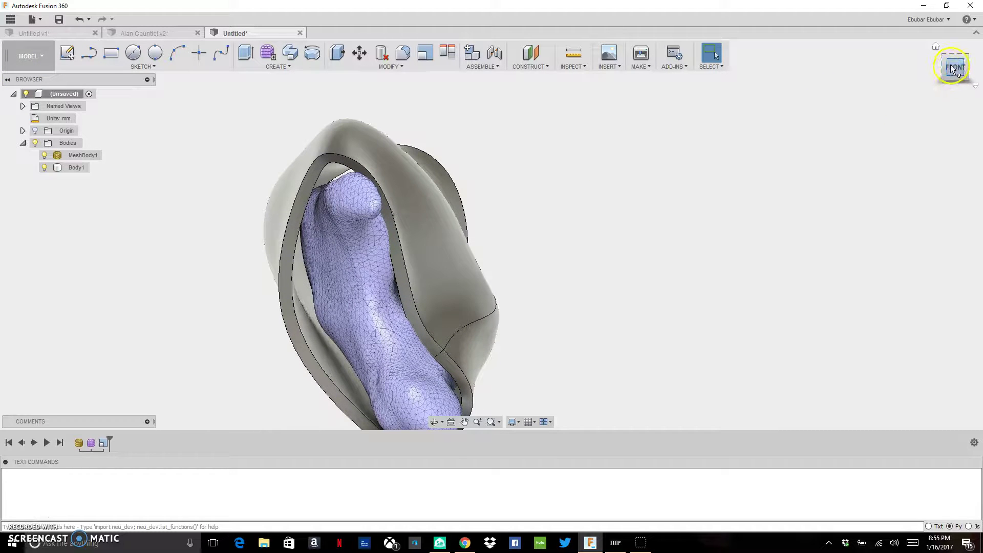
mouse_move(953, 69)
middle_mouse_down("shift")
mouse_move(953, 55)
mouse_move(825, 72)
mouse_move(730, 53)
mouse_move(611, 57)
mouse_move(640, 44)
mouse_move(681, 51)
middle_mouse_up("shift")
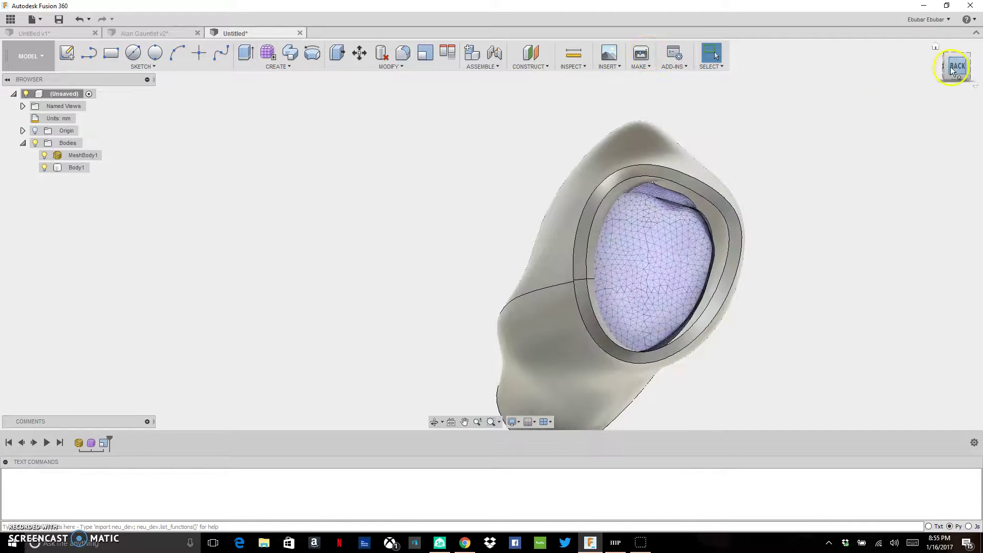
left_click(671, 266)
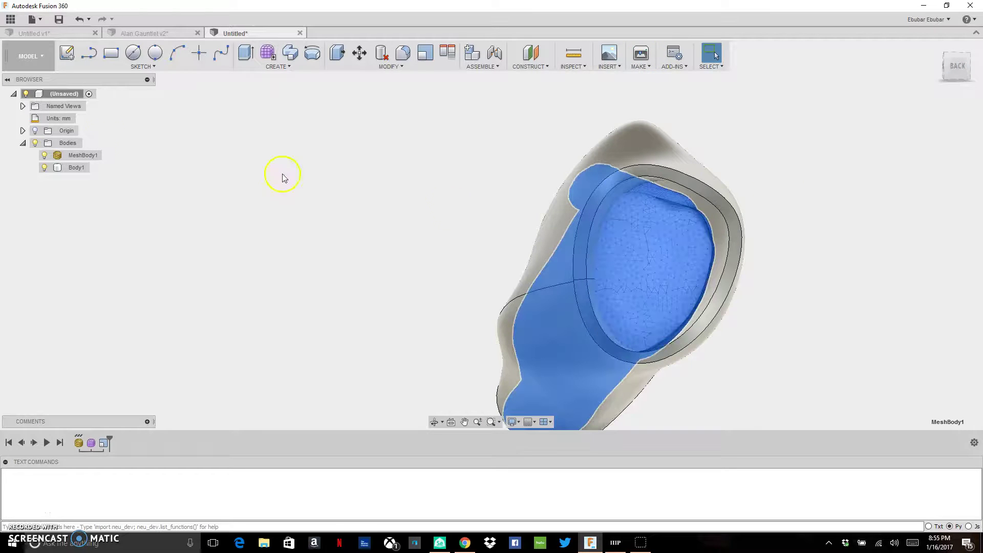
left_click(362, 52)
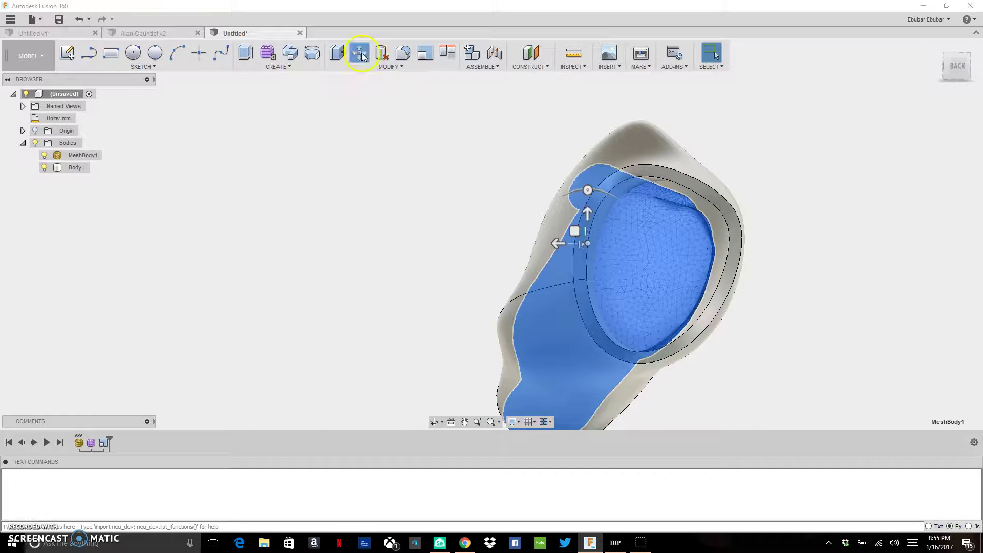
left_click_drag(575, 231, 590, 228)
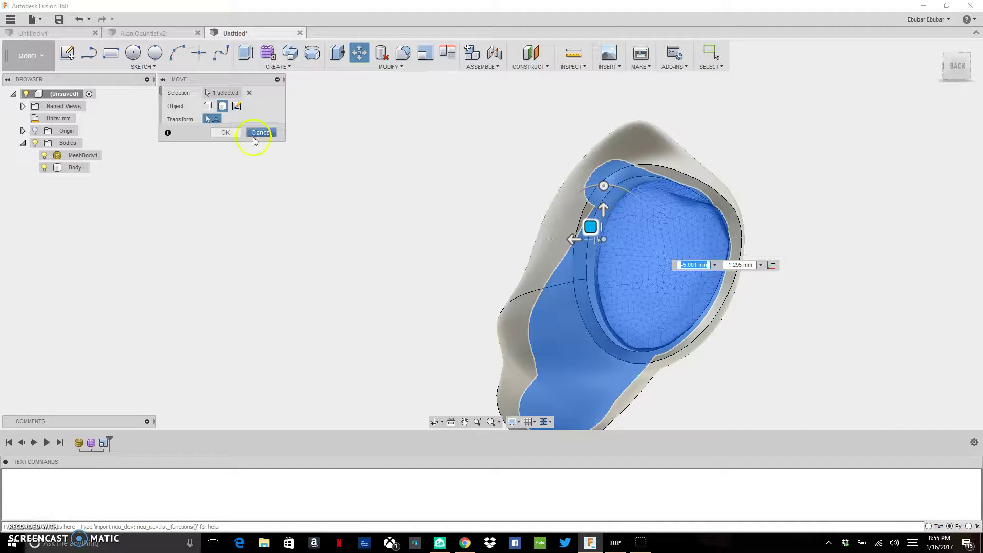
left_click(236, 136)
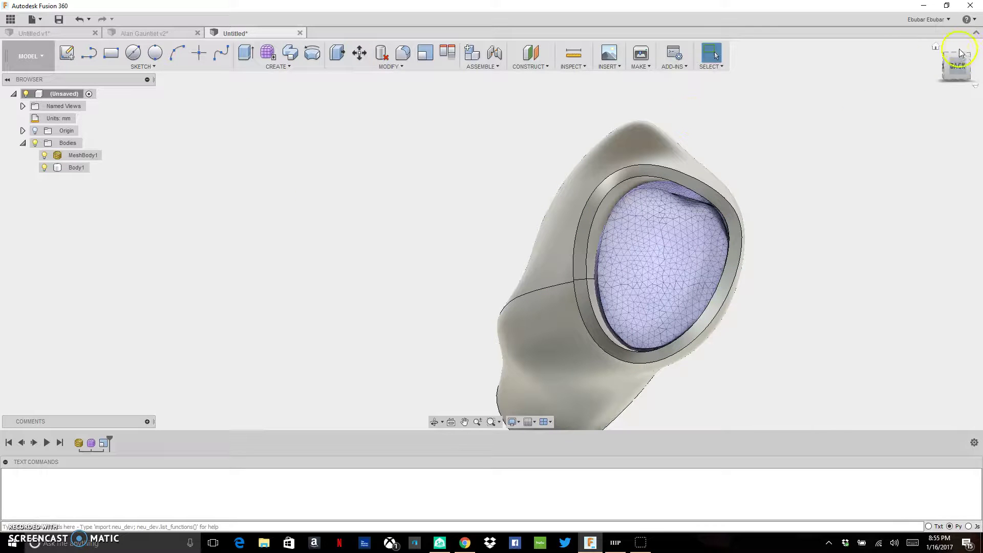
mouse_move(958, 62)
left_mouse_down()
mouse_move(5, 46)
mouse_move(82, 70)
mouse_move(175, 81)
mouse_move(282, 51)
left_mouse_up()
middle_click_drag(289, 54, 156, 62, "shift")
left_click(495, 159)
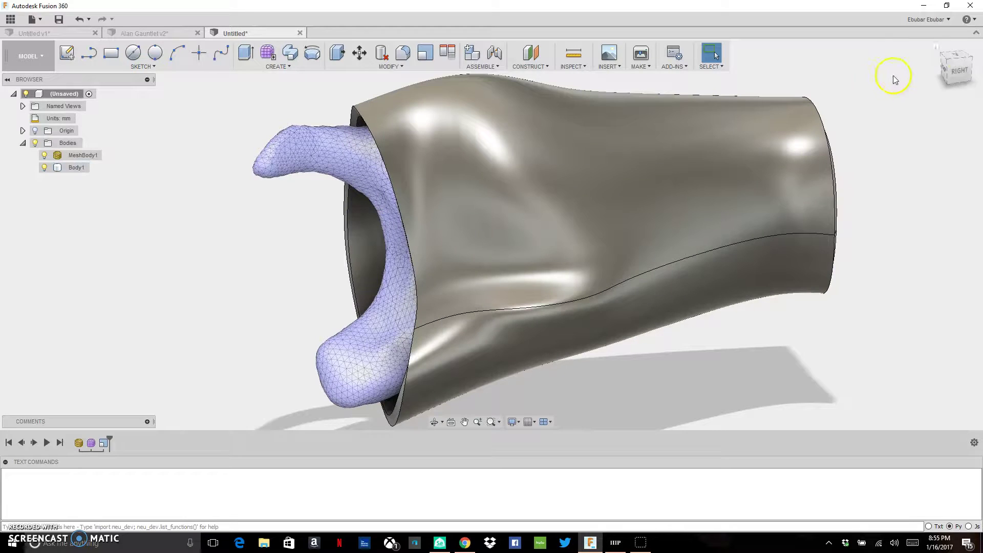
left_click(960, 74)
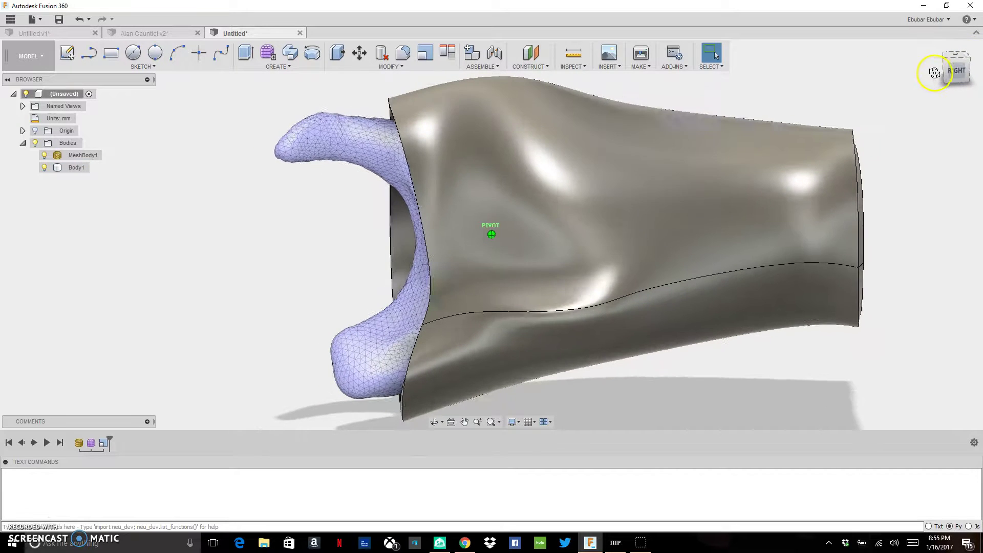